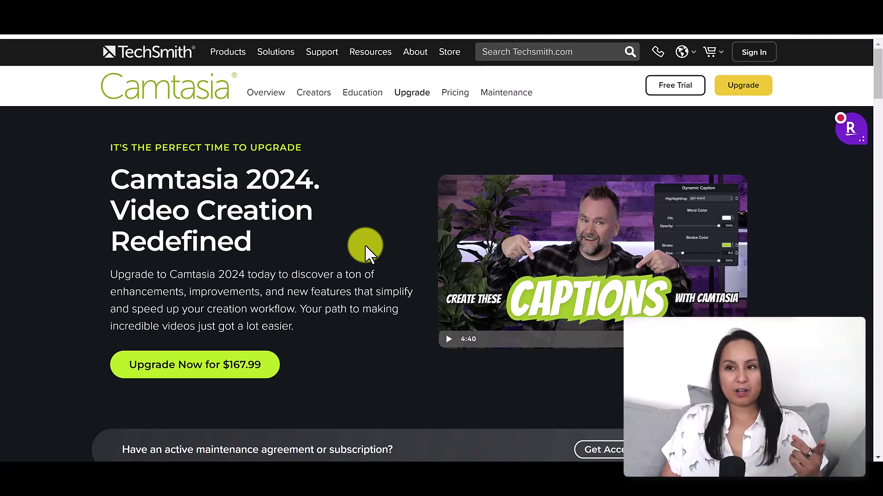
- Scroll the upgrade page down to the Auto-transcribed dynamic captions section with eight caption styles
scroll(366, 246, down, 3)
scroll(365, 245, down, 9)
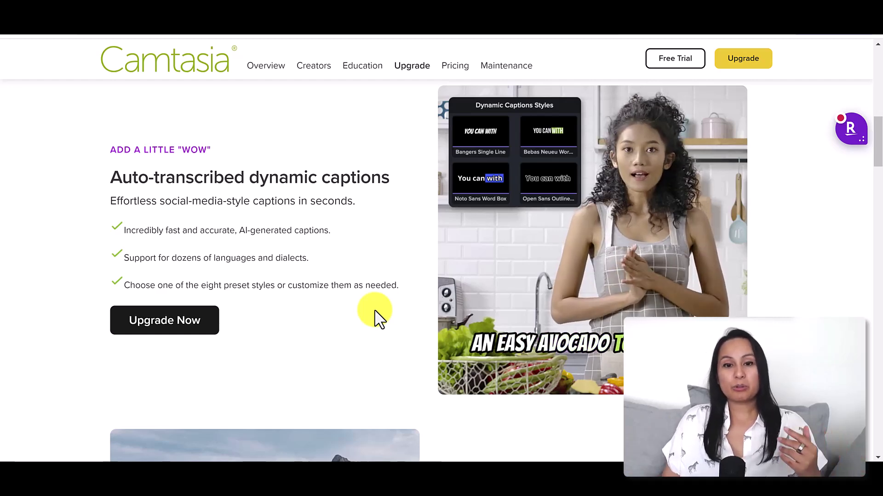
- Scroll past the recorder and improvements sections to the Go beyond basic video creation features grid
scroll(374, 316, down, 5)
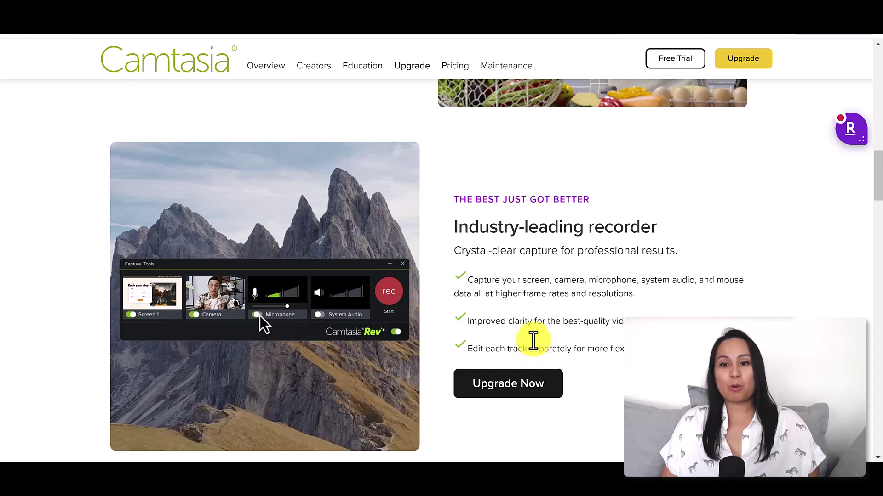
scroll(587, 250, down, 6)
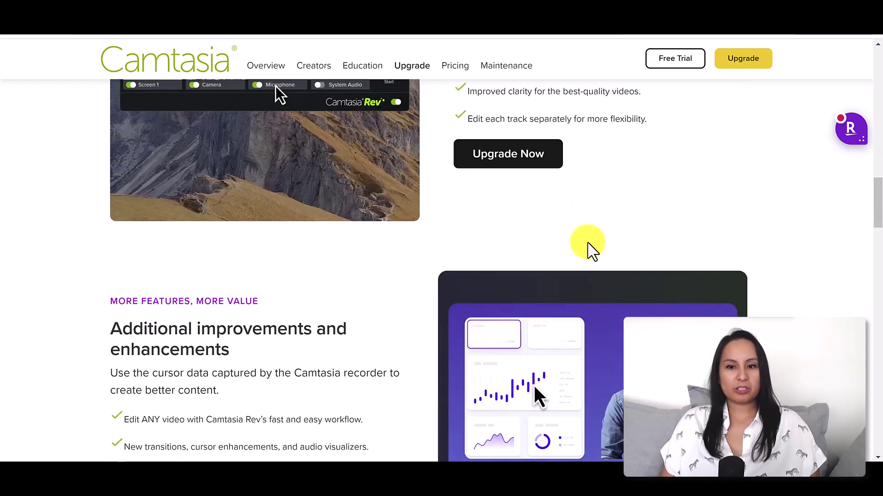
scroll(324, 234, down, 1)
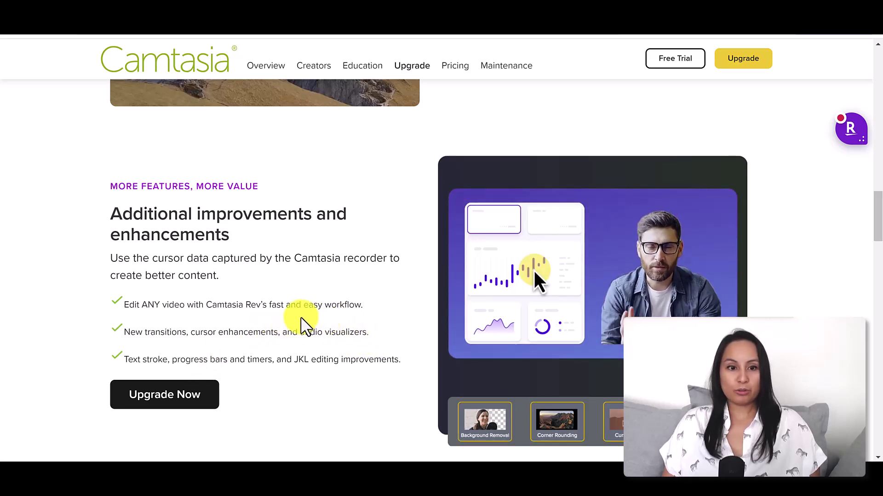
scroll(276, 327, down, 8)
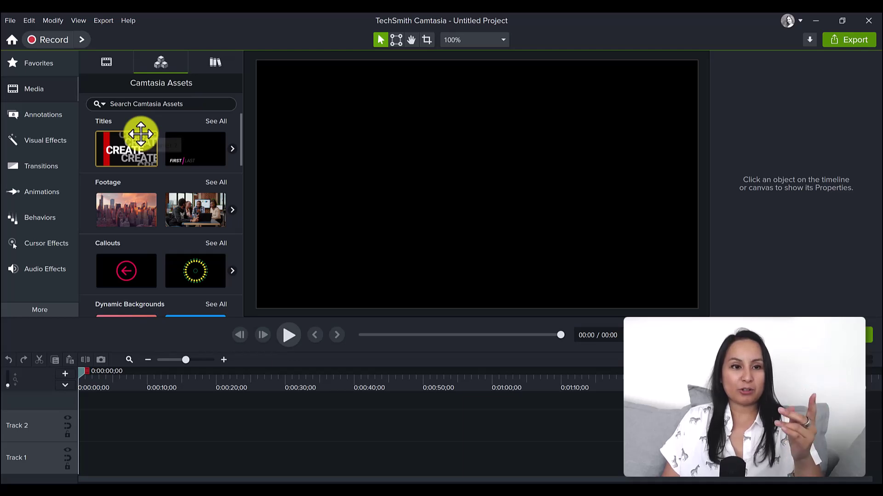
- Scroll the Camtasia Assets panel through categories like Photos, Channel Kit, Emphasis Bursts and Sound Effects
scroll(144, 169, down, 1)
scroll(144, 173, up, 1)
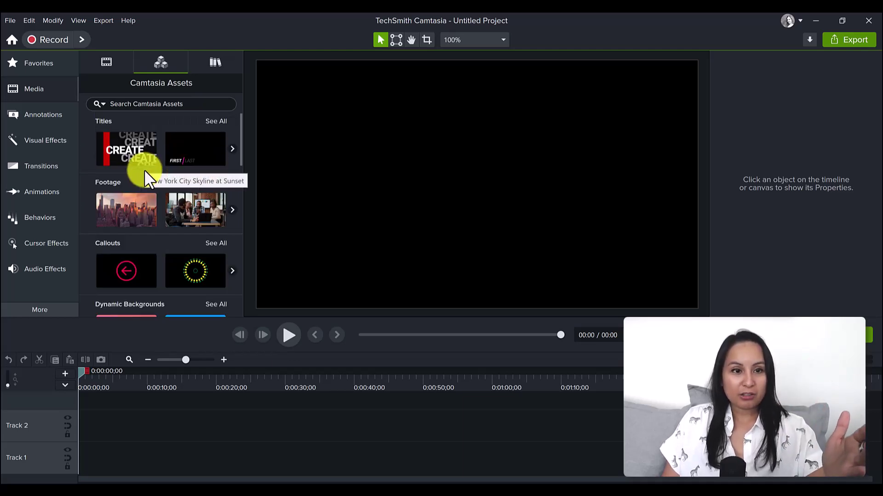
scroll(136, 218, down, 1)
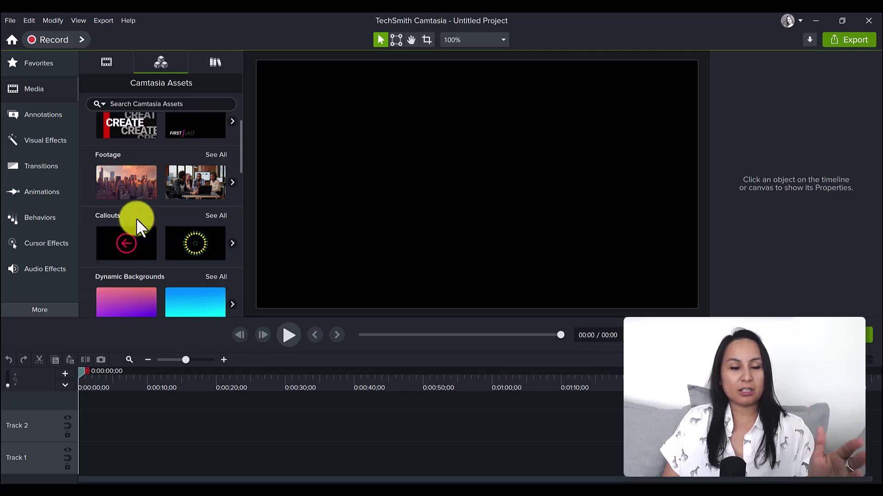
scroll(136, 218, down, 1)
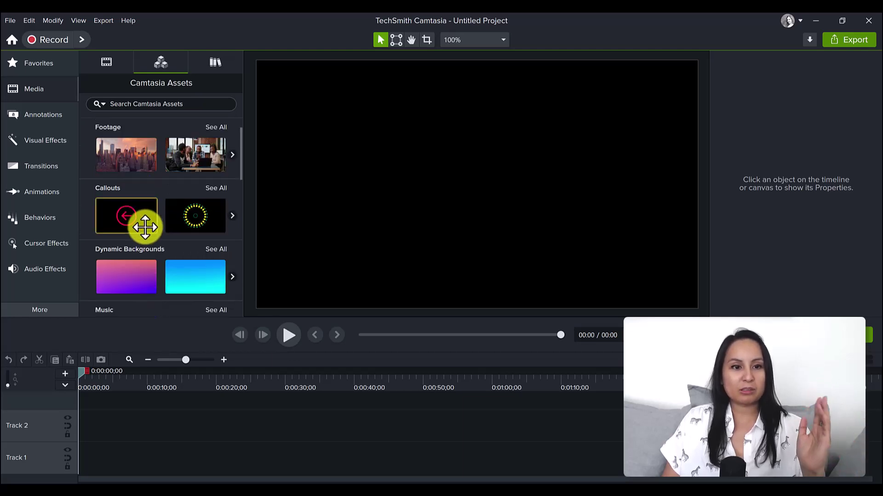
scroll(158, 266, down, 5)
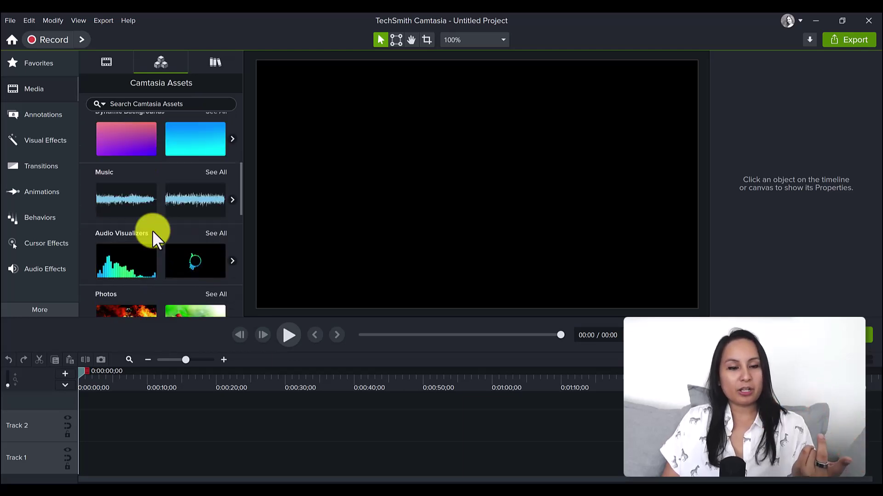
scroll(146, 213, down, 3)
scroll(137, 217, down, 3)
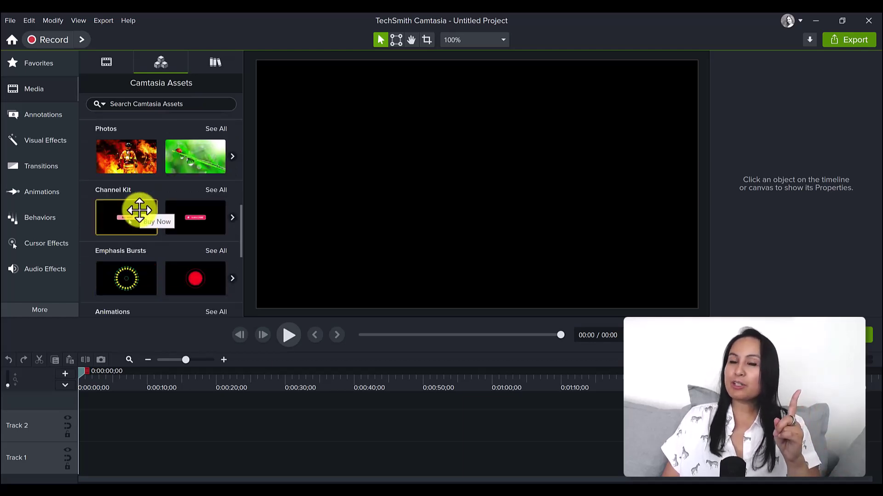
scroll(139, 214, down, 1)
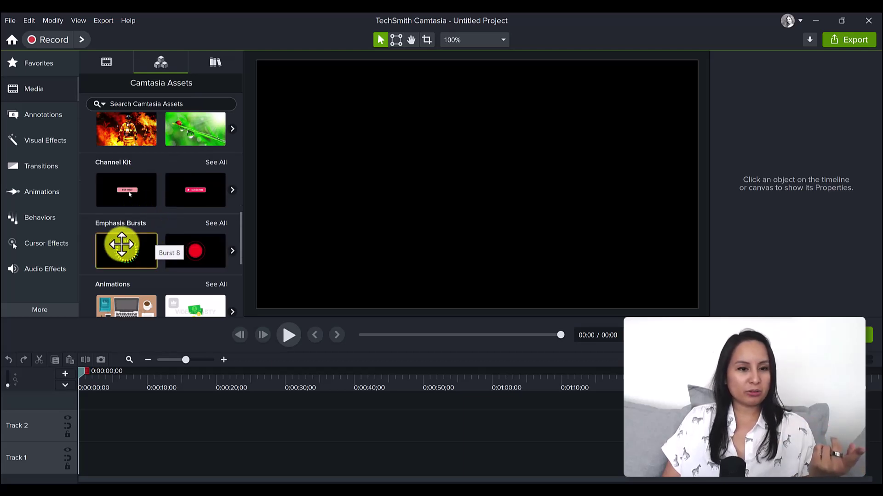
scroll(119, 242, down, 1)
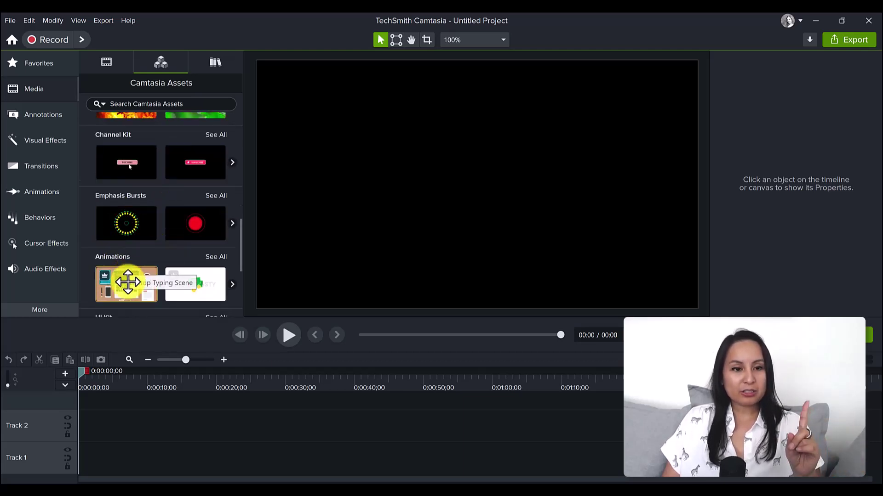
scroll(121, 274, down, 5)
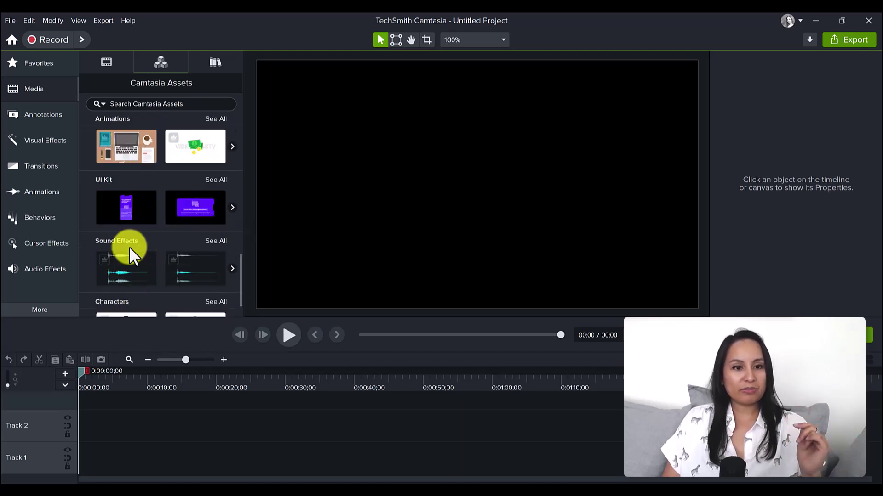
scroll(132, 256, down, 2)
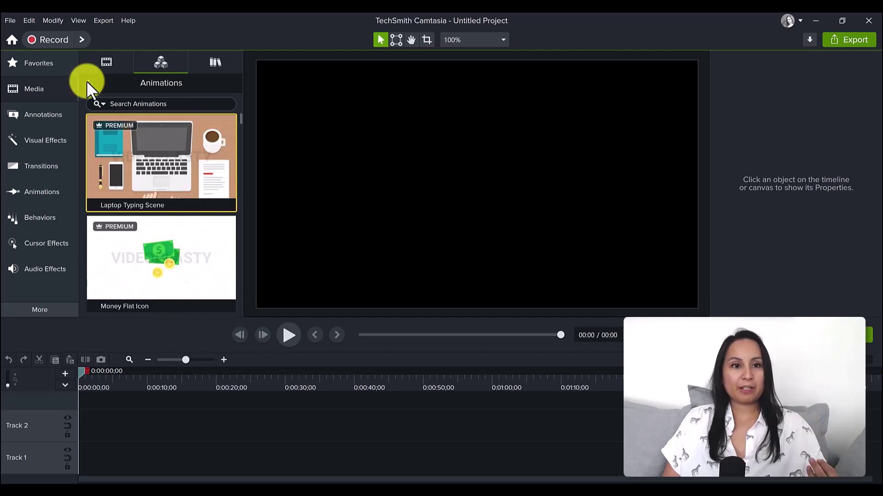
- View the full set of Animations assets, then scroll back up the list
click(86, 81)
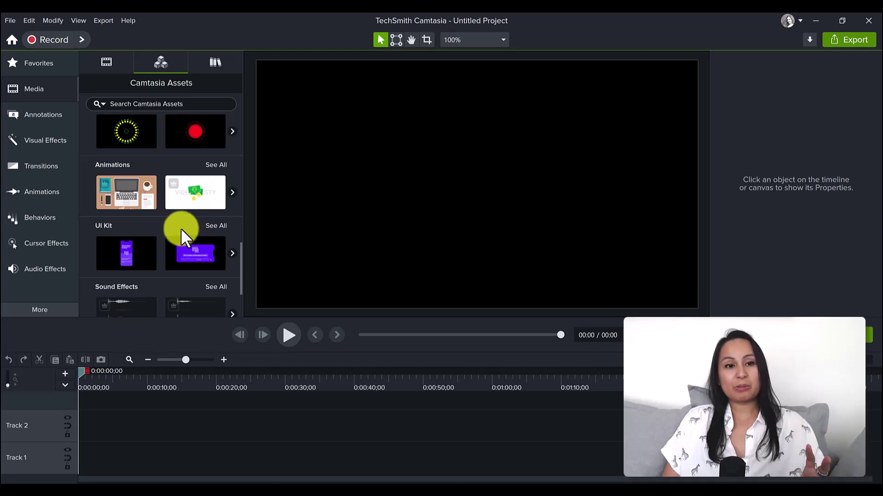
scroll(181, 226, up, 2)
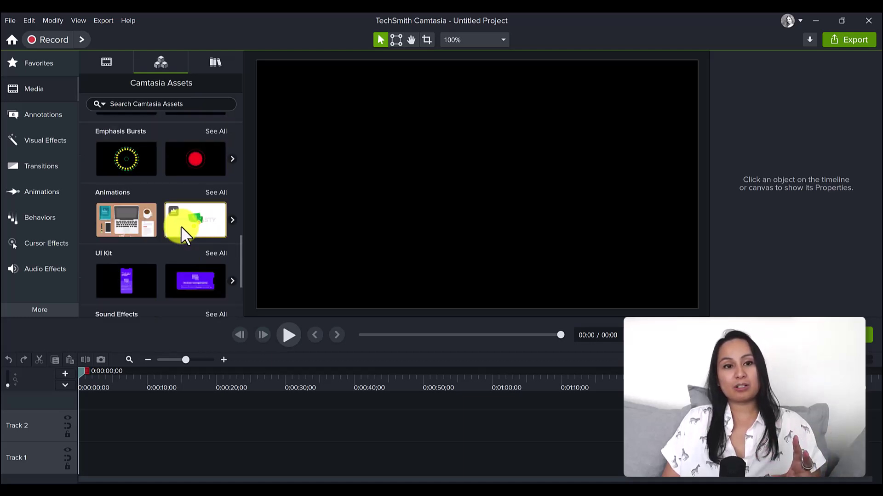
scroll(181, 223, up, 3)
scroll(181, 221, up, 2)
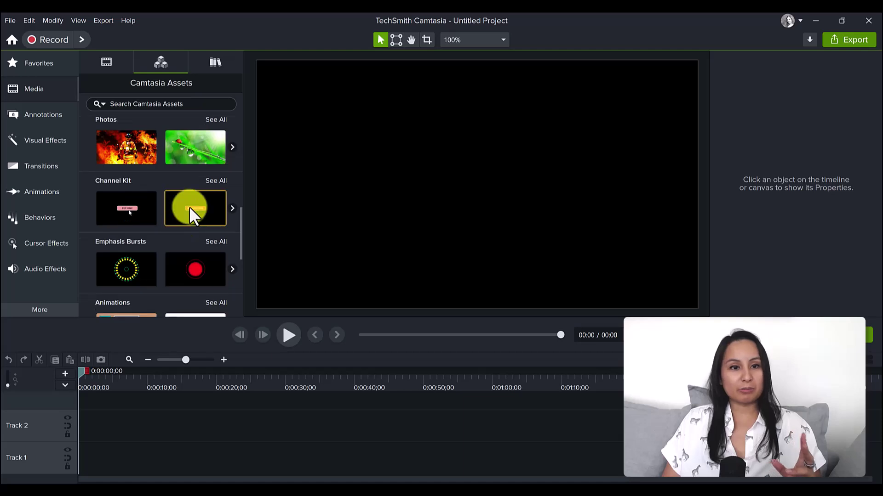
click(219, 63)
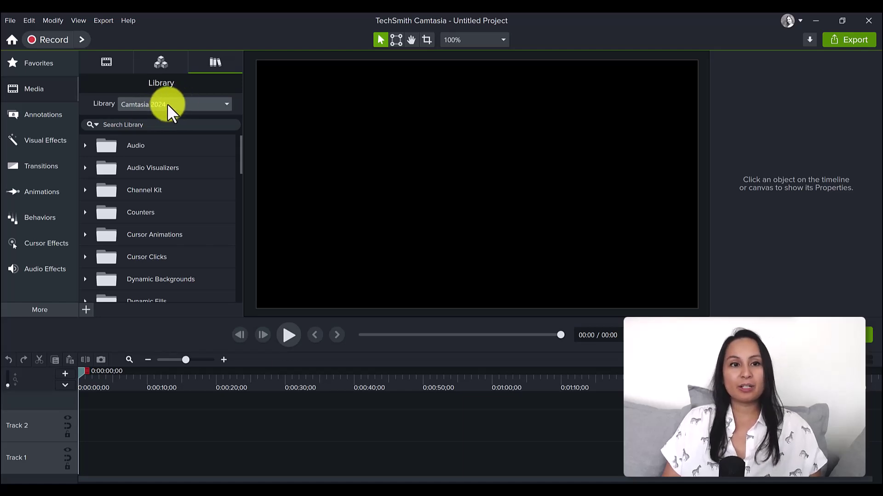
click(185, 106)
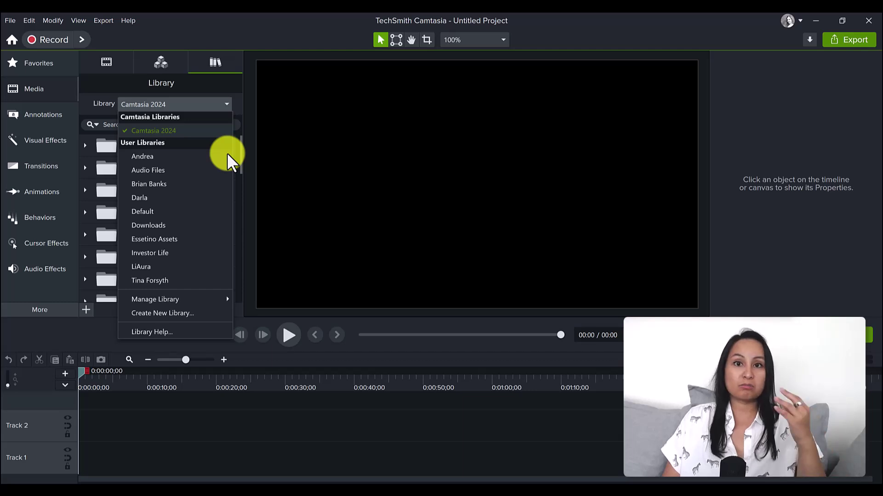
key(Escape)
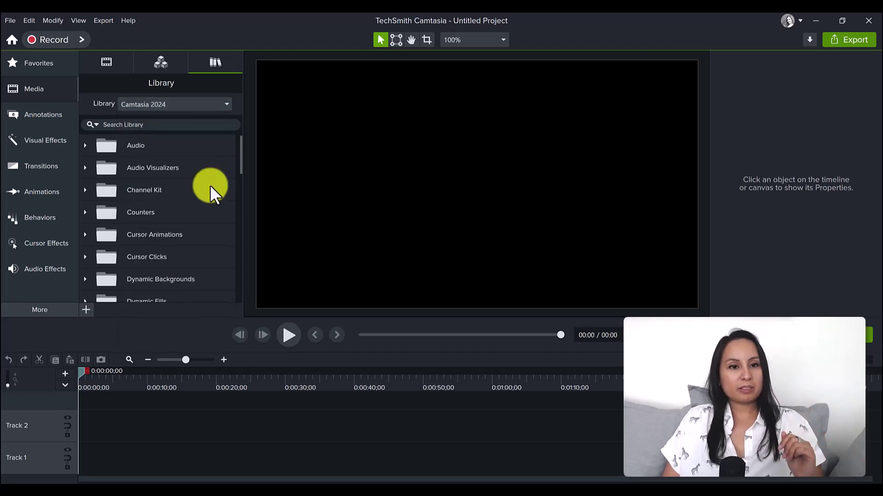
scroll(210, 185, down, 1)
scroll(197, 172, up, 1)
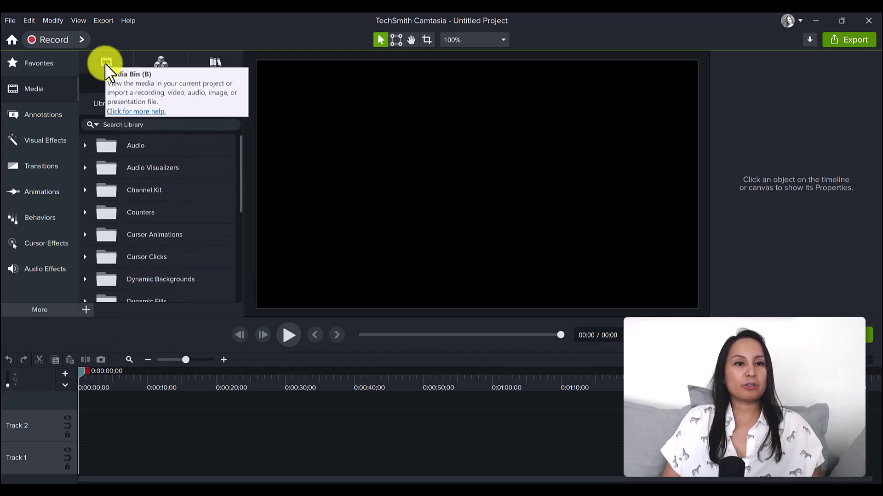
- Check the media bin, then scroll Favorites down to visual effects like Drop Shadow and Border
click(104, 64)
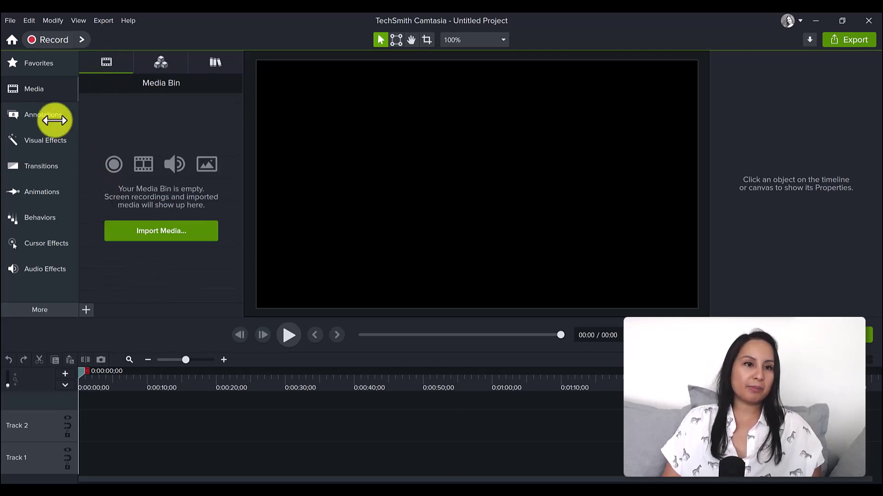
click(15, 67)
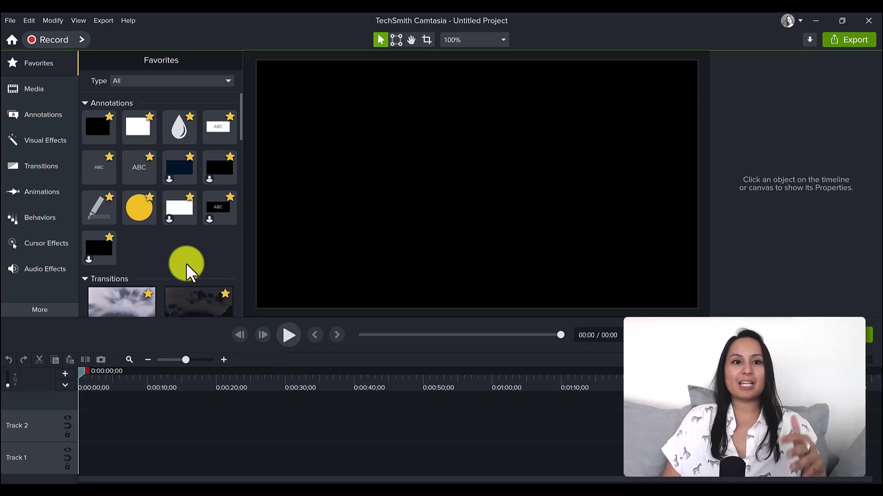
scroll(186, 263, down, 5)
scroll(186, 263, down, 6)
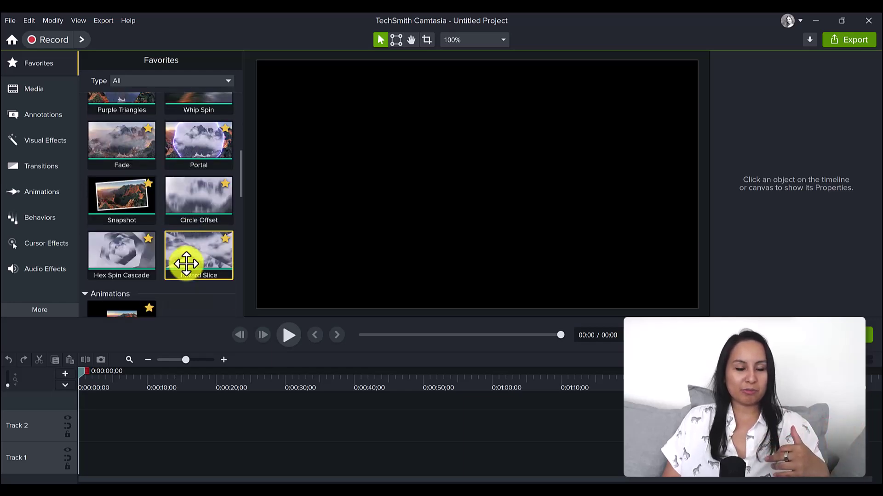
scroll(186, 263, down, 3)
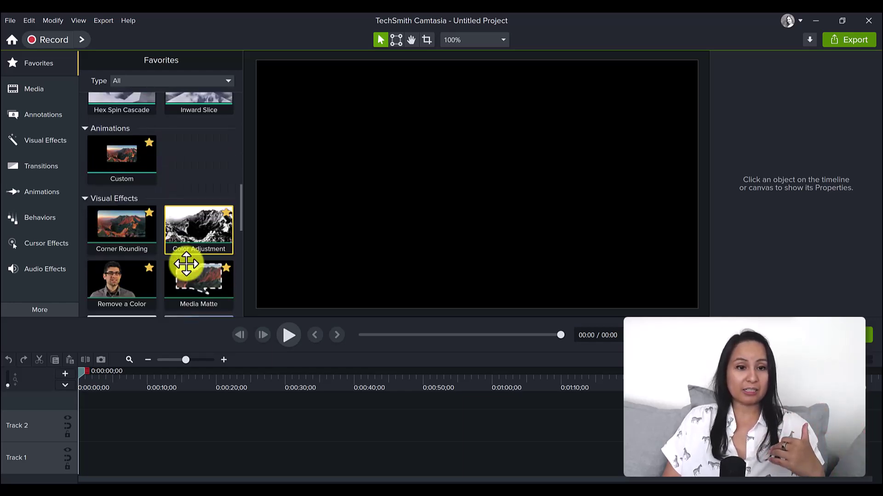
scroll(185, 263, down, 3)
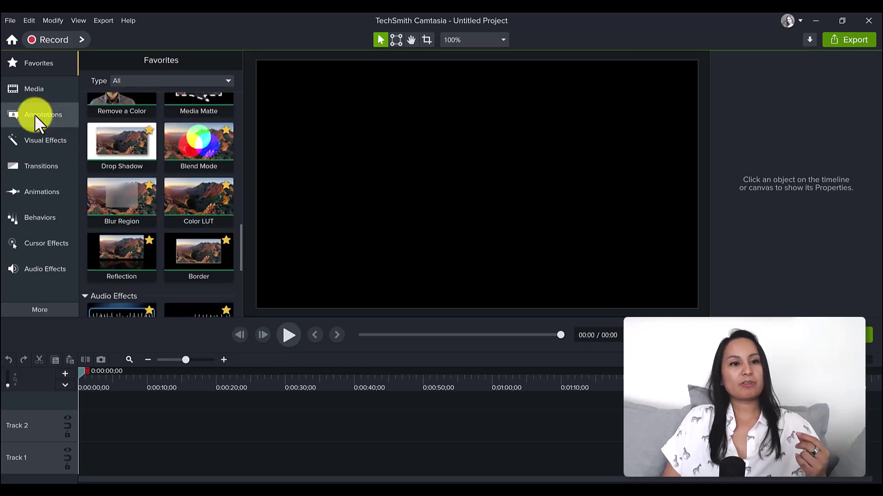
- Open the Annotations library and pick the purple outlined and red ABC callout styles
click(34, 115)
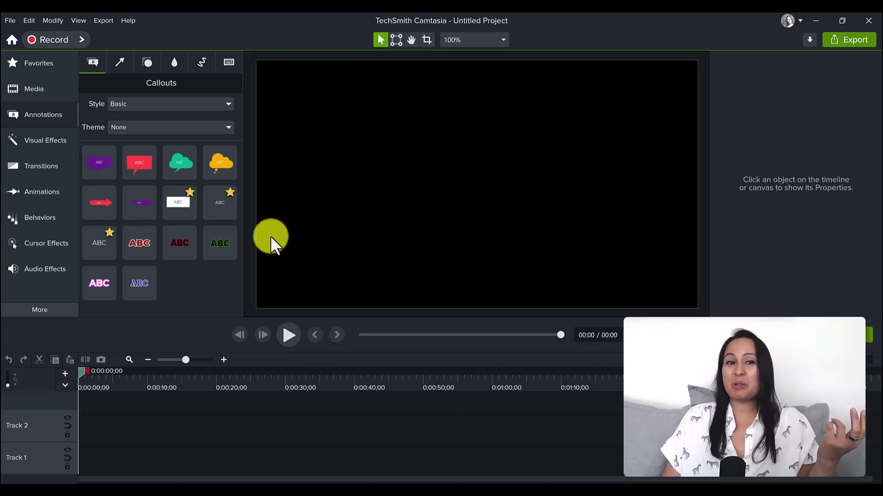
click(139, 283)
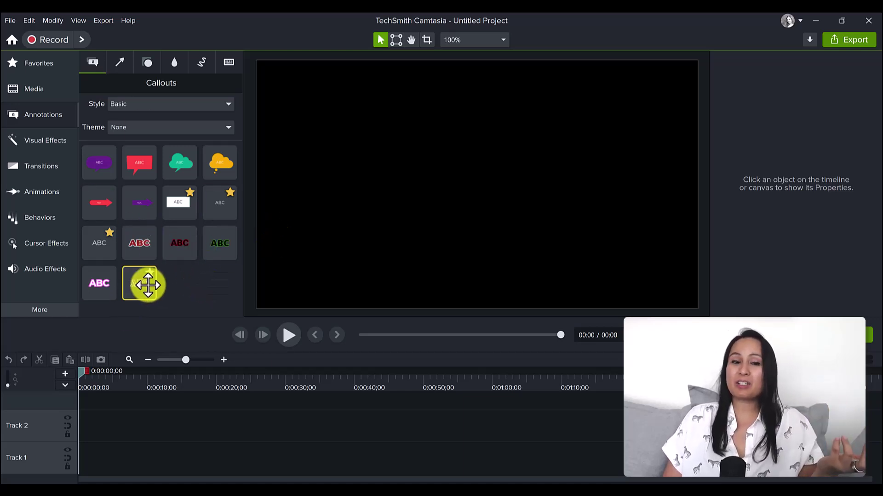
click(124, 240)
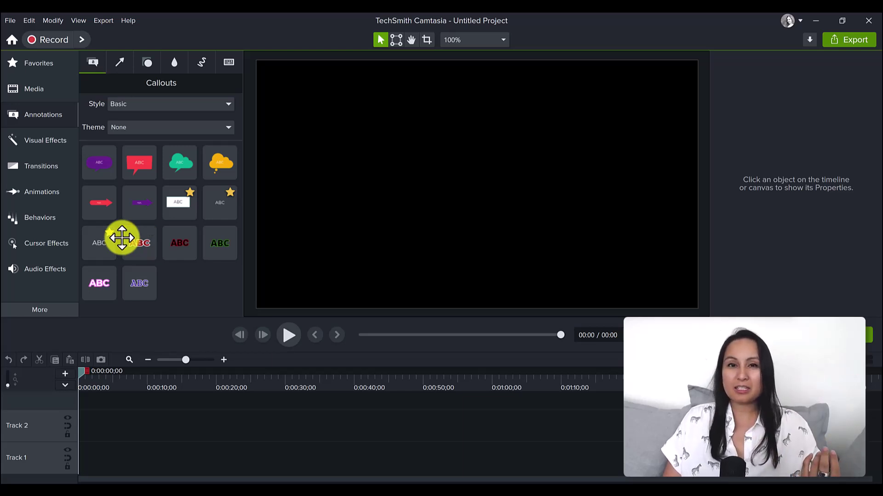
- Browse Arrows & Lines, Shapes, Blur & Highlight and Sketch Motion, ending on Keystroke Callouts
click(118, 63)
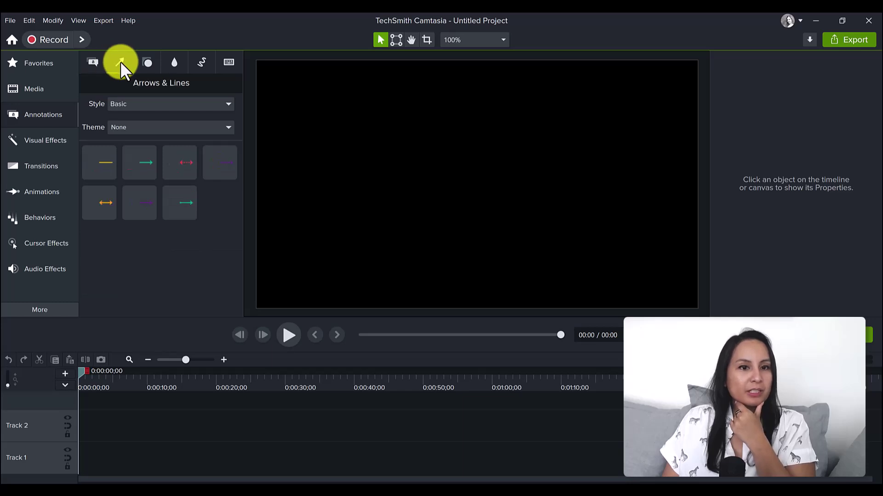
click(148, 62)
click(174, 61)
click(201, 61)
click(221, 62)
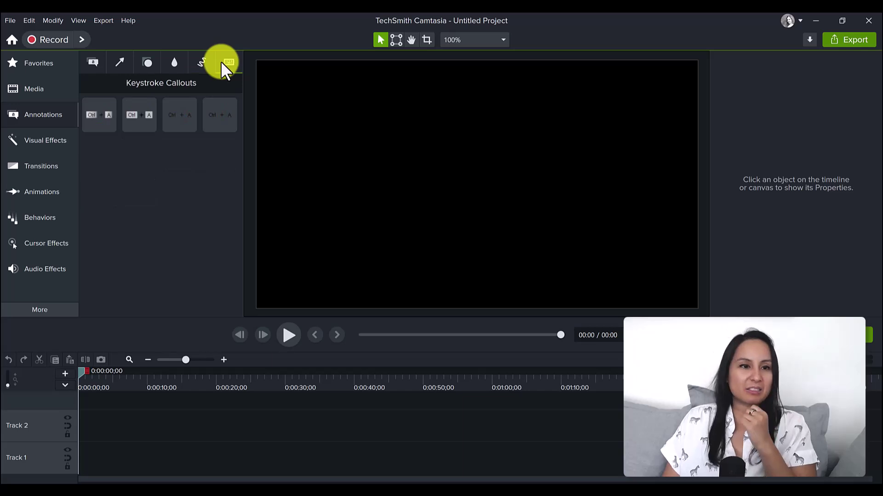
- Scroll through the Visual Effects library, then bring up the Transitions gallery
click(25, 141)
scroll(210, 175, down, 5)
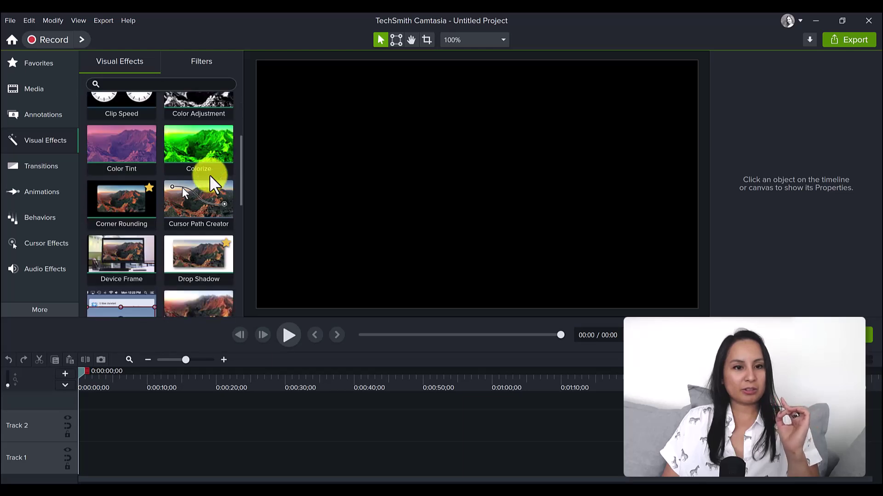
scroll(212, 177, down, 3)
scroll(209, 177, down, 9)
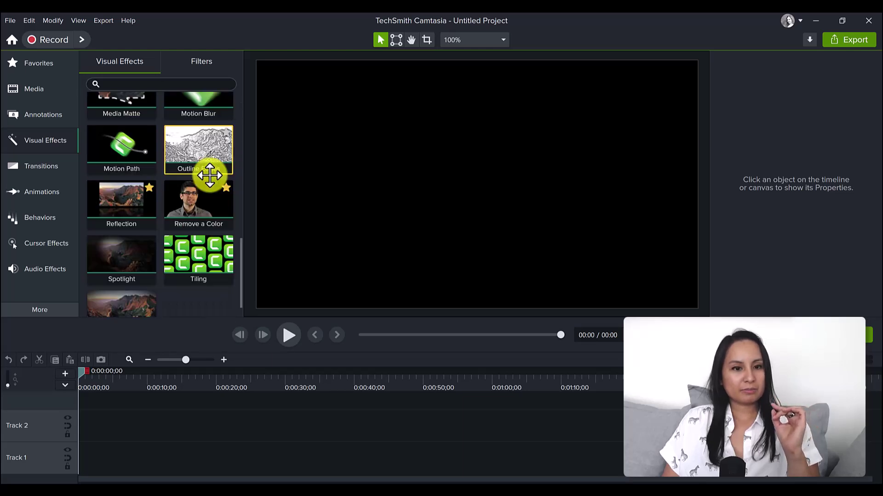
scroll(176, 217, down, 1)
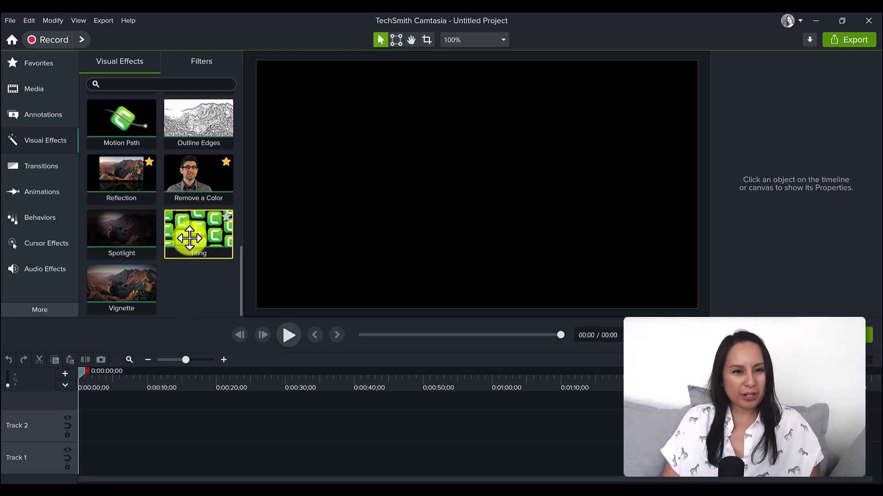
click(18, 162)
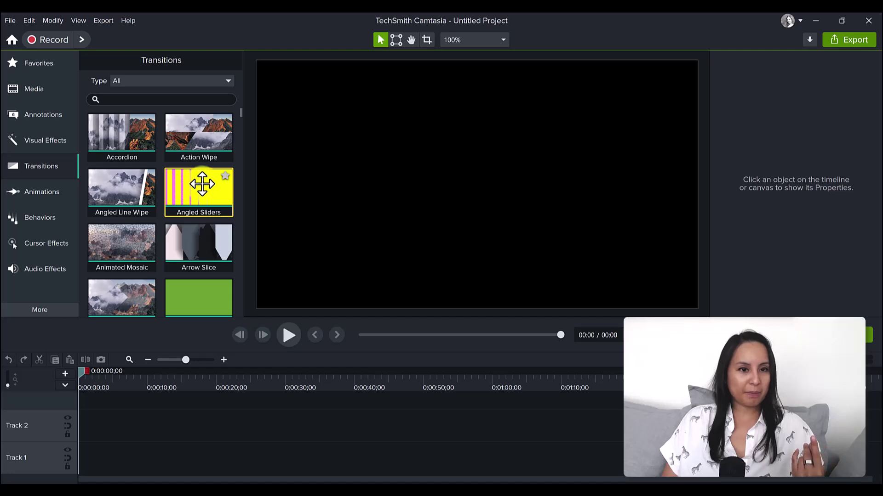
- Preview and select the Angled Sliders transition
click(170, 198)
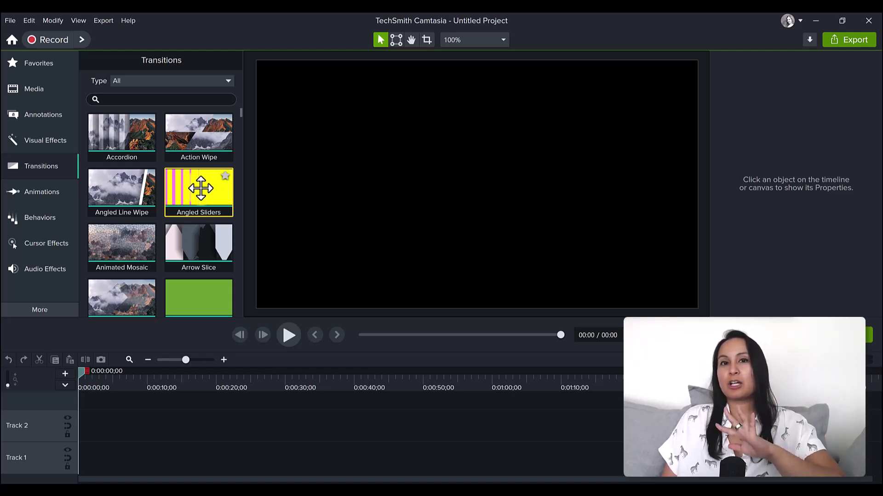
click(188, 215)
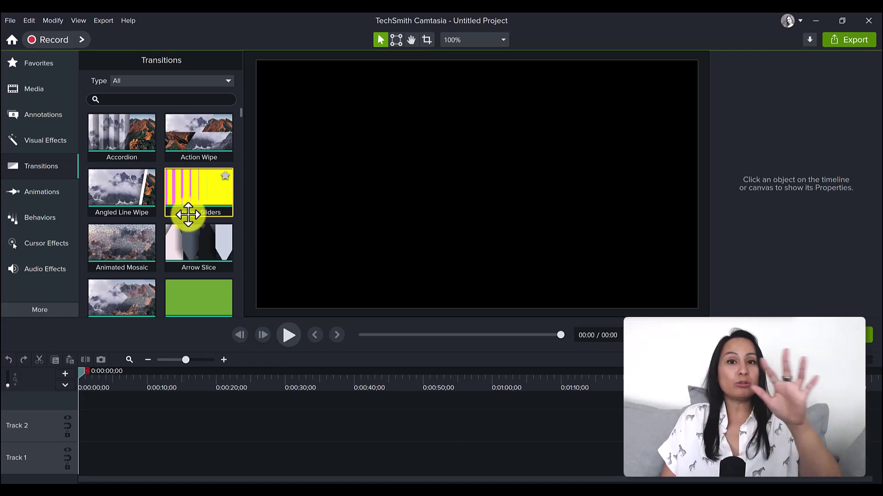
drag(188, 214, 183, 239)
scroll(183, 240, down, 1)
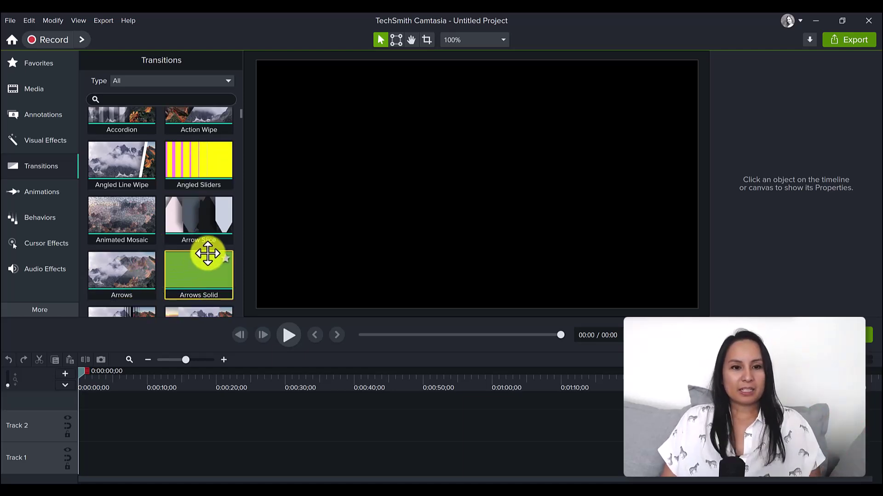
click(184, 161)
scroll(201, 165, up, 1)
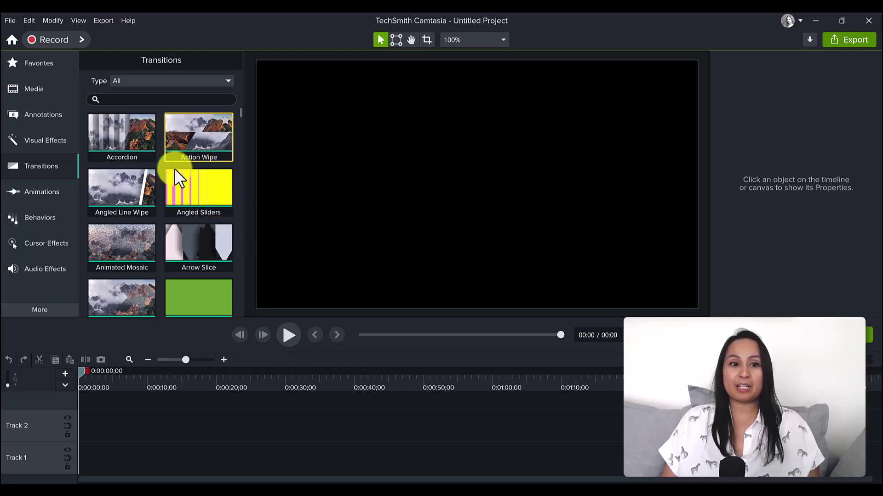
- Scroll the transitions down to Shutter Snap, Shutters, Simple Zoom, Slam Shut and Slide Left
scroll(179, 167, down, 1)
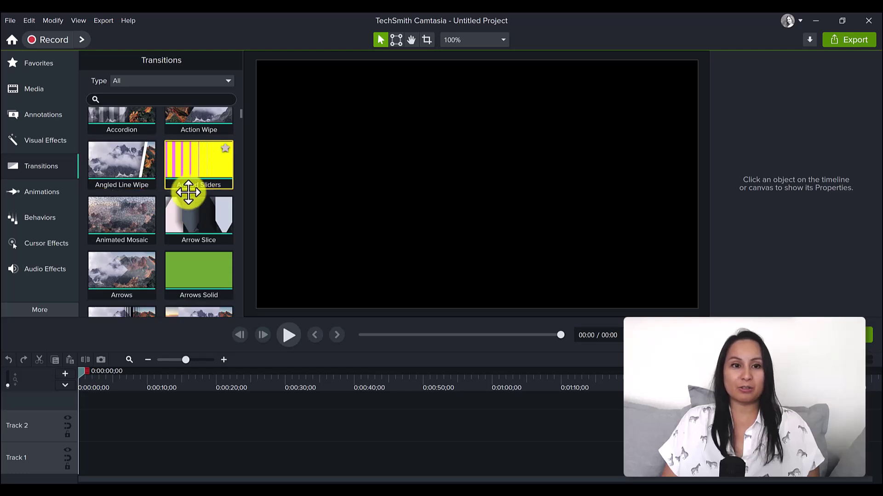
scroll(184, 198, down, 5)
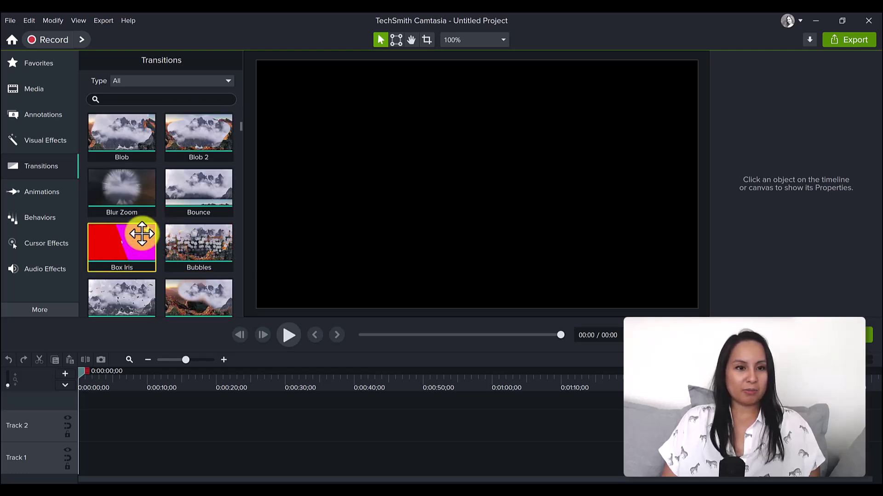
scroll(164, 237, down, 2)
scroll(164, 238, down, 4)
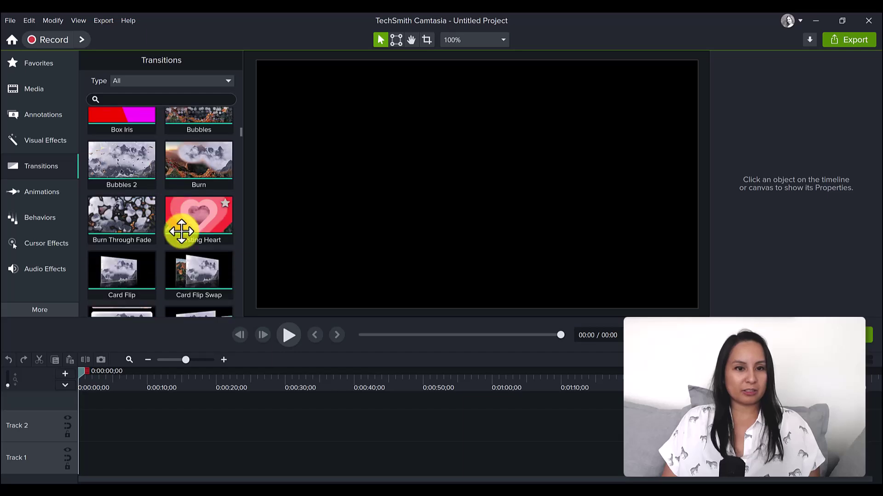
scroll(184, 213, down, 15)
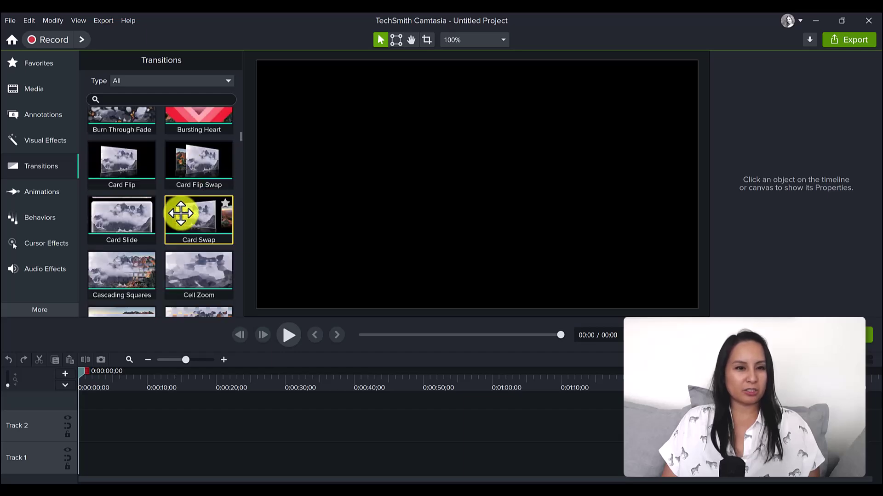
scroll(123, 225, down, 5)
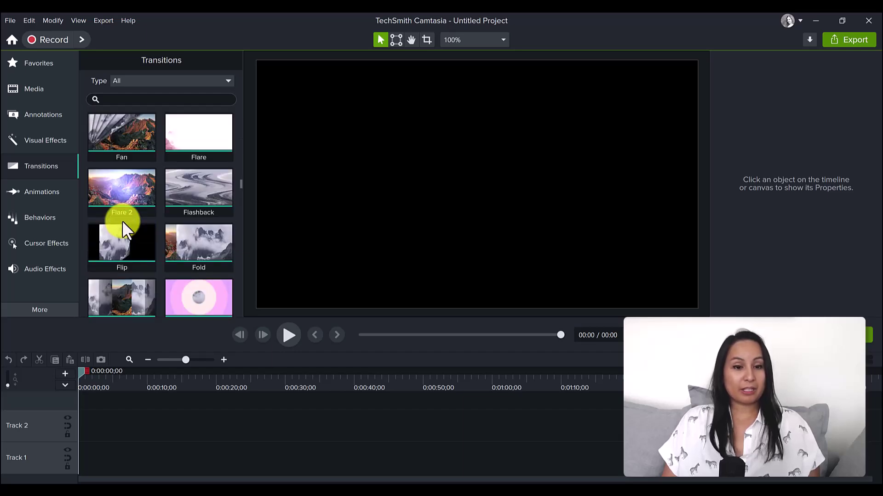
scroll(123, 220, down, 10)
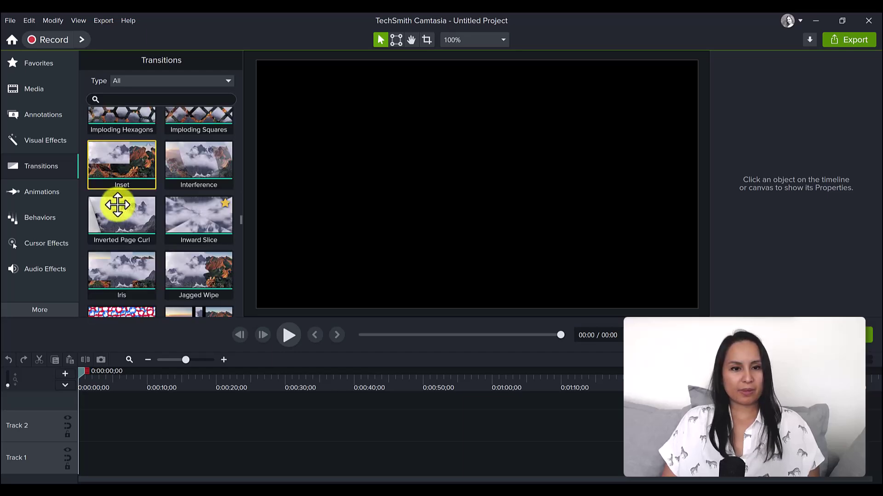
scroll(144, 217, down, 7)
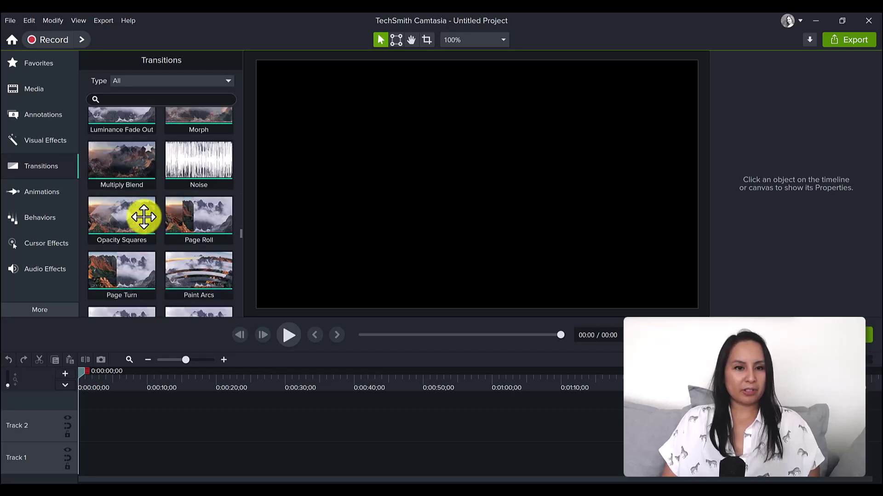
scroll(144, 217, down, 14)
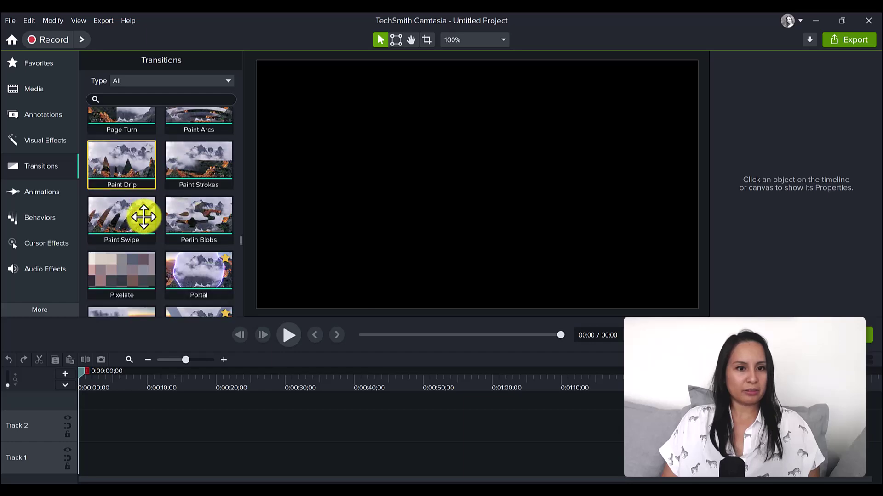
scroll(144, 217, down, 4)
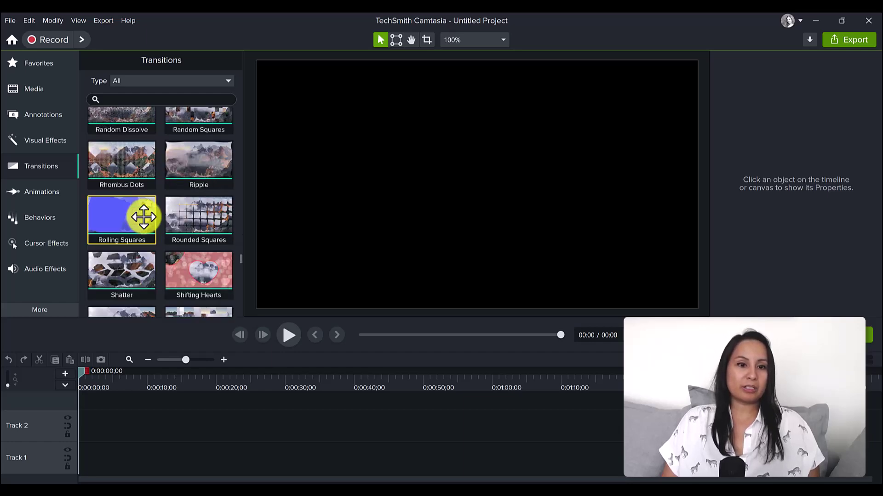
scroll(144, 216, down, 8)
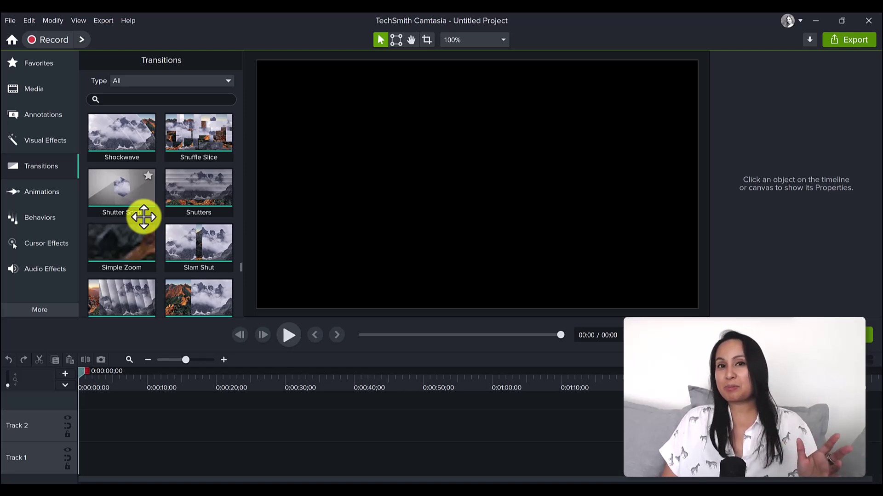
scroll(75, 238, down, 2)
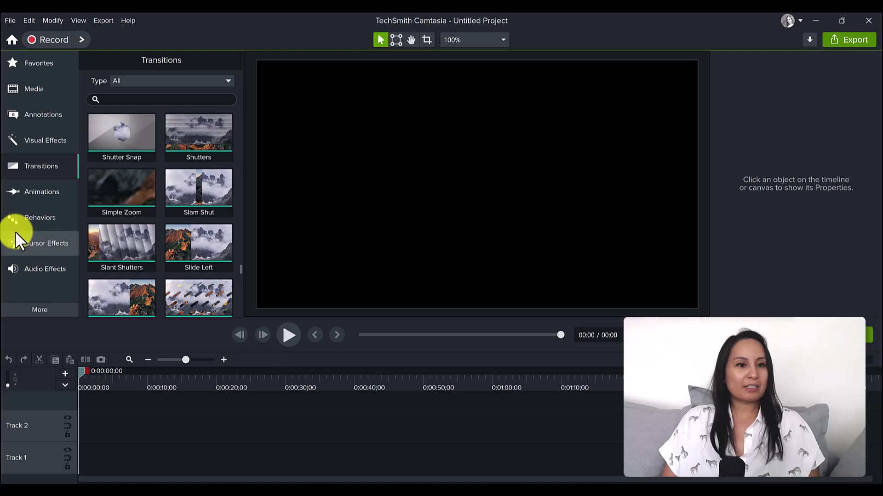
- Open the Animations presets tab and scroll up and down through its presets
click(29, 194)
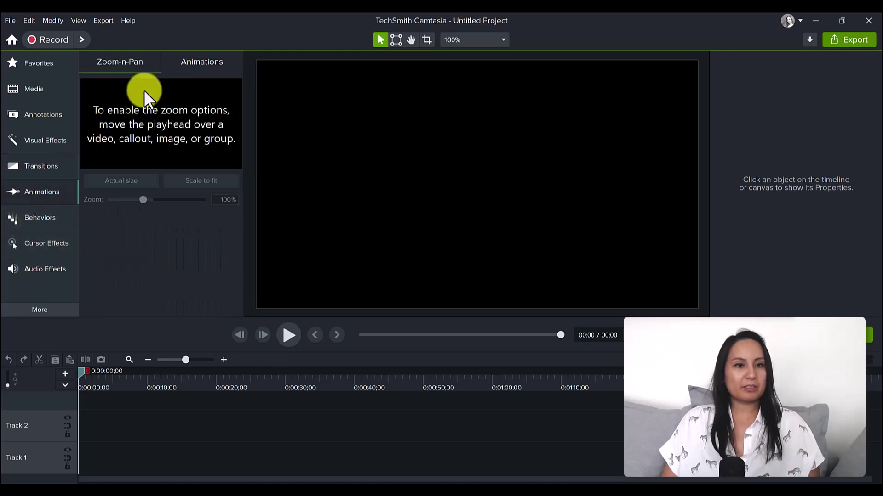
click(184, 61)
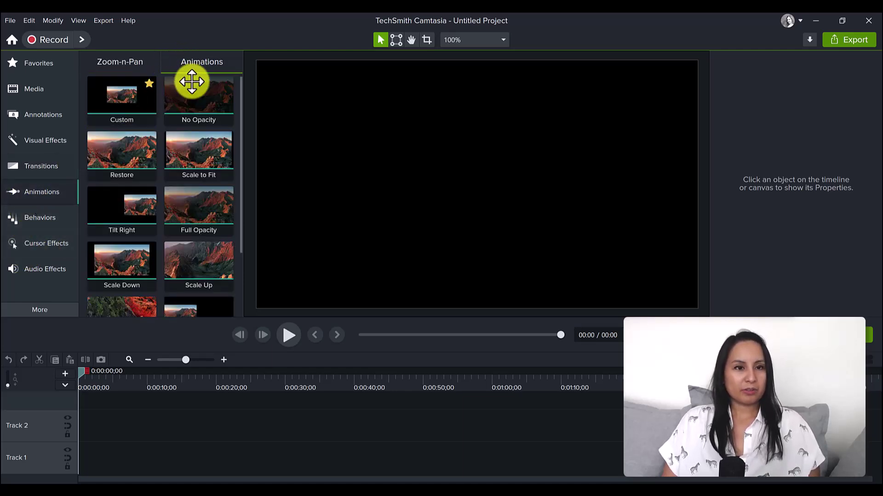
scroll(193, 90, down, 3)
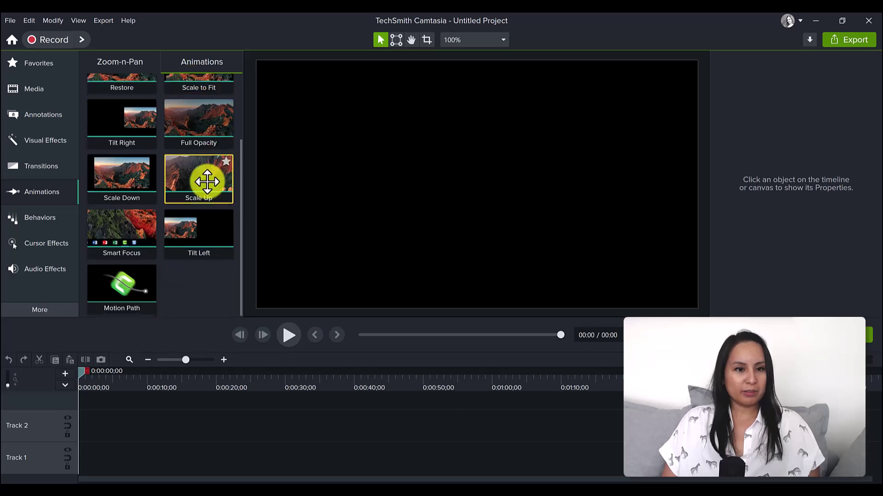
scroll(207, 181, up, 3)
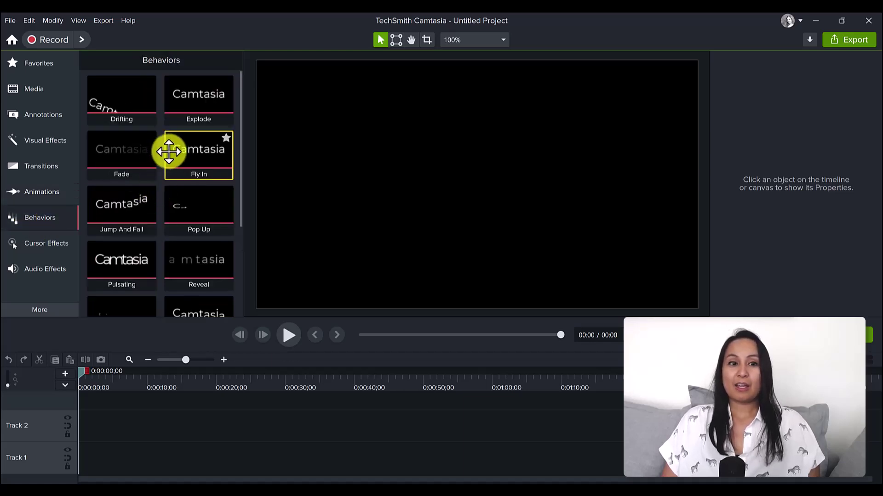
scroll(169, 152, down, 5)
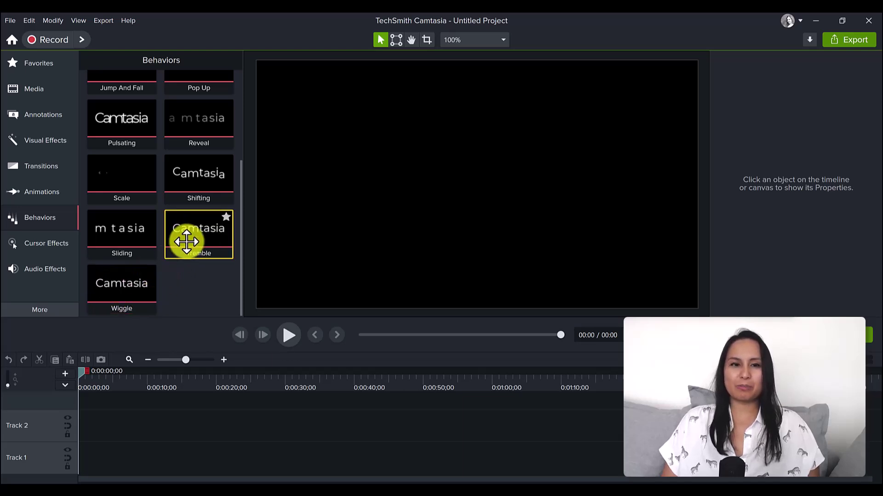
scroll(179, 234, up, 3)
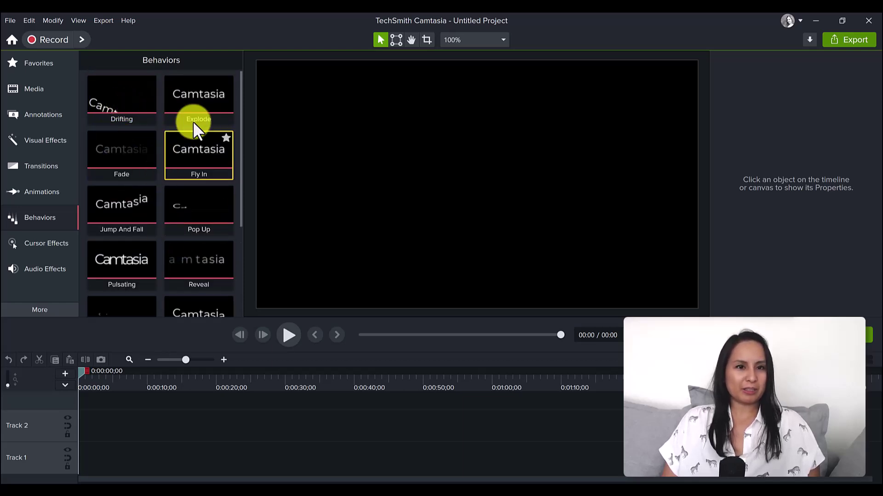
scroll(158, 237, down, 1)
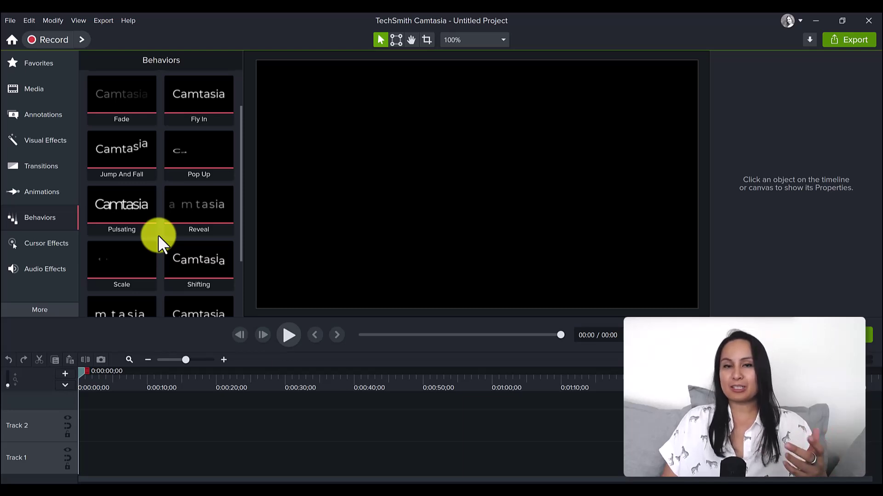
- Open Cursor Effects and view its Left Click and Right Click effects like Rings, Ripple and Target
click(44, 252)
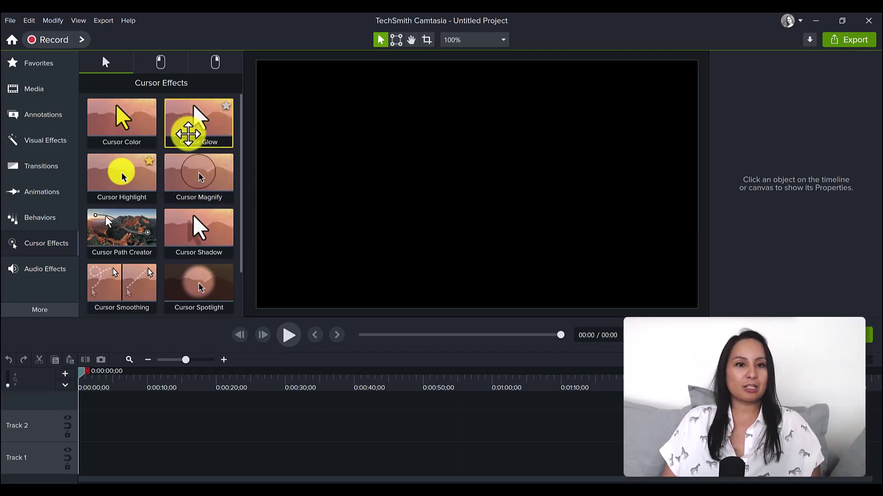
scroll(187, 138, down, 2)
scroll(187, 158, up, 2)
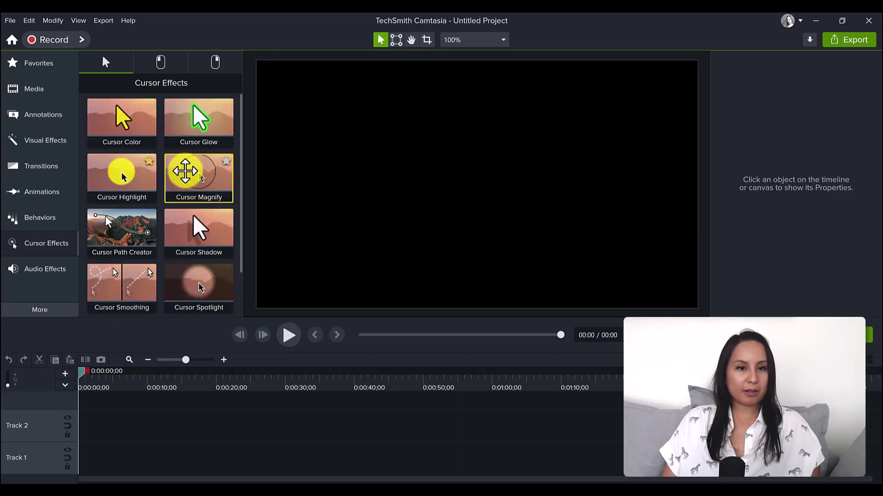
click(161, 67)
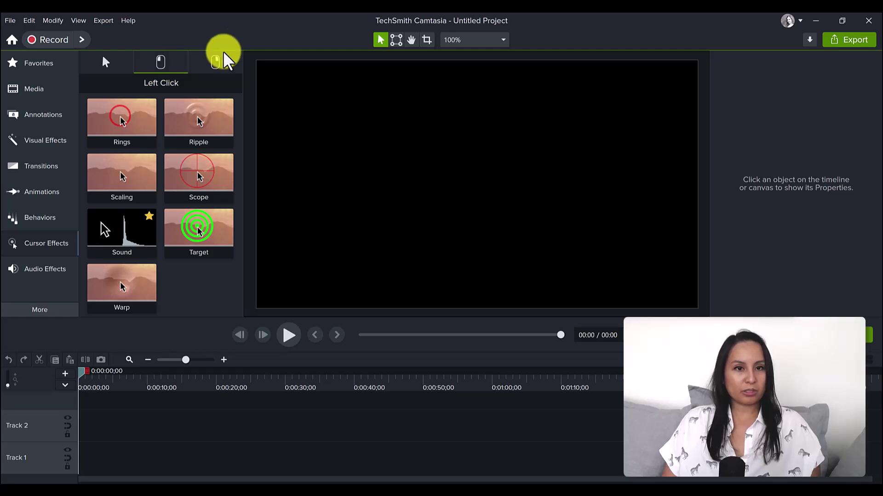
click(216, 66)
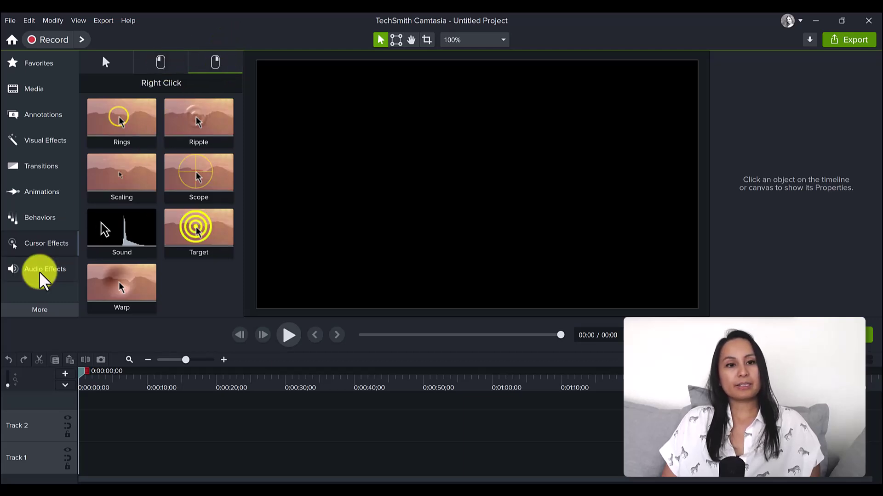
- Check Audio Effects and Voice Narration, then open the Captions panel's dynamic caption styles
click(40, 276)
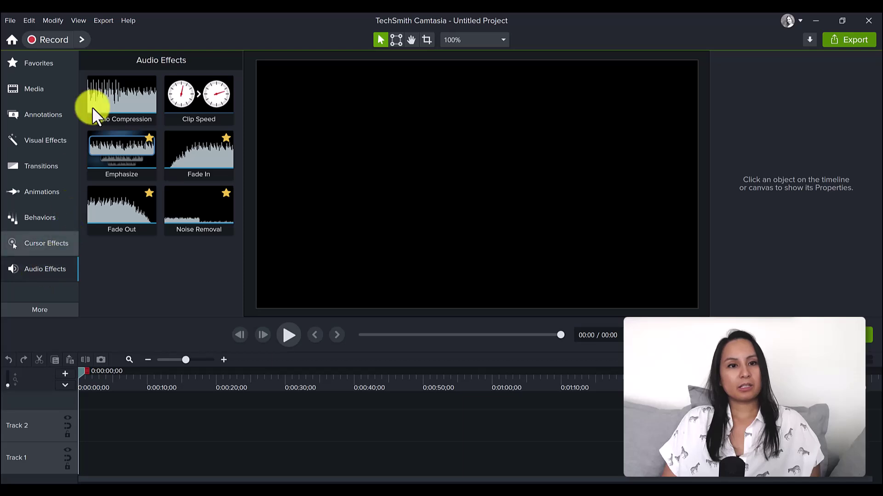
click(59, 308)
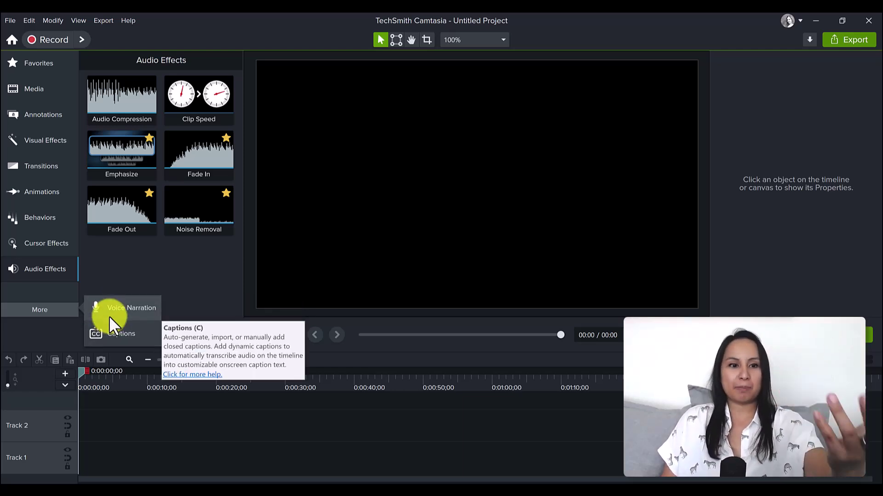
click(109, 316)
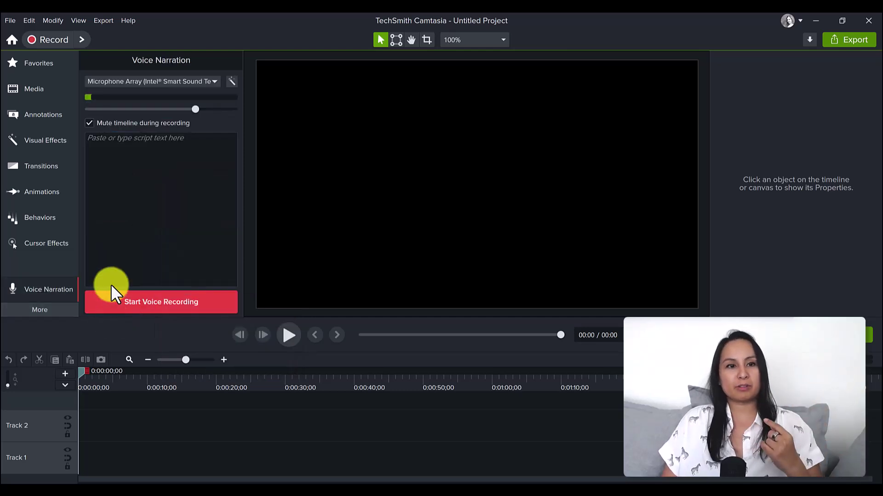
click(17, 306)
click(112, 333)
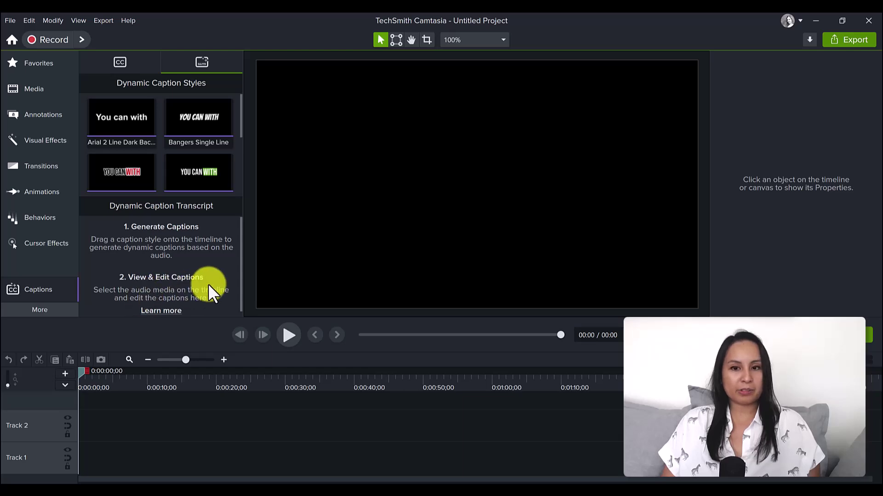
scroll(197, 276, down, 1)
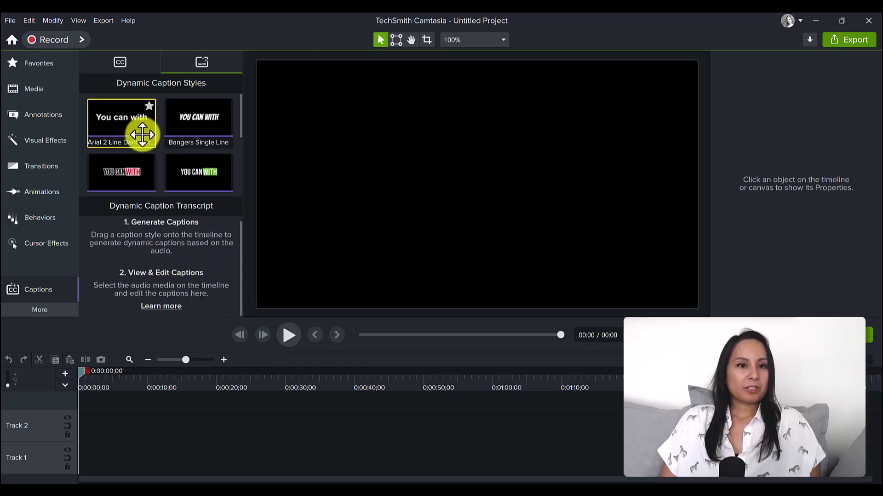
click(109, 125)
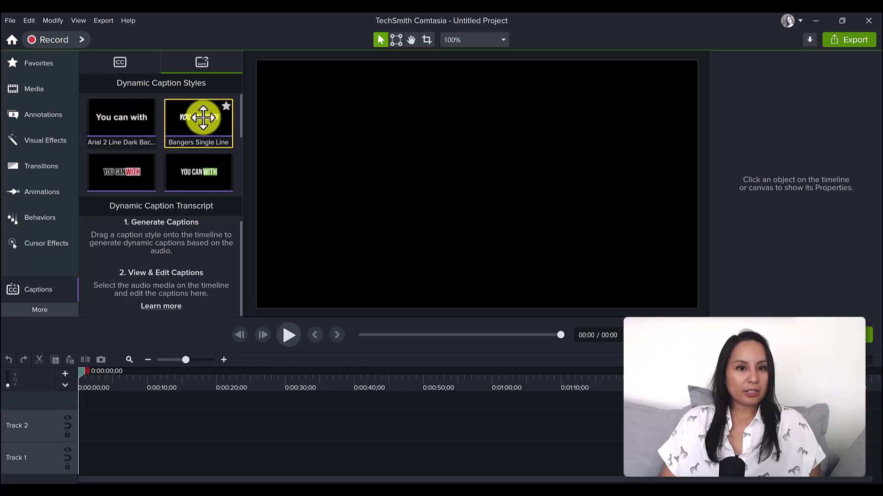
scroll(205, 119, down, 1)
click(156, 142)
scroll(159, 145, down, 1)
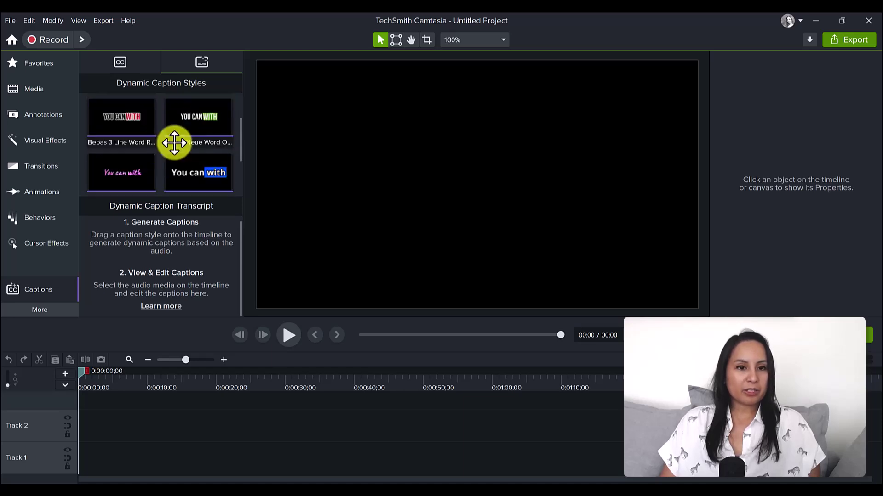
scroll(150, 156, down, 1)
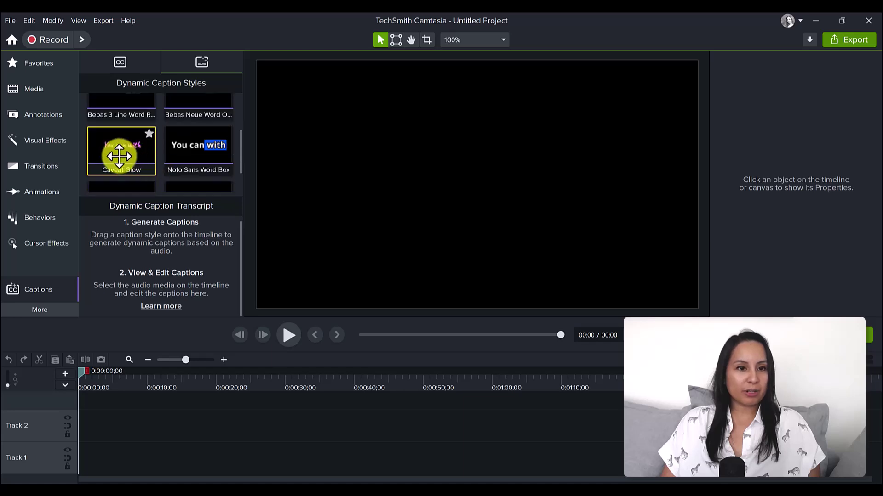
scroll(206, 158, down, 1)
scroll(215, 160, up, 1)
scroll(216, 159, up, 3)
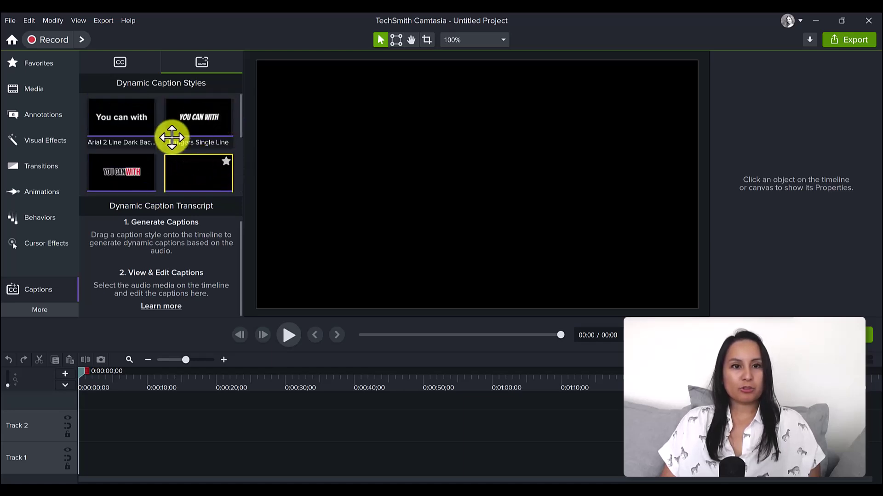